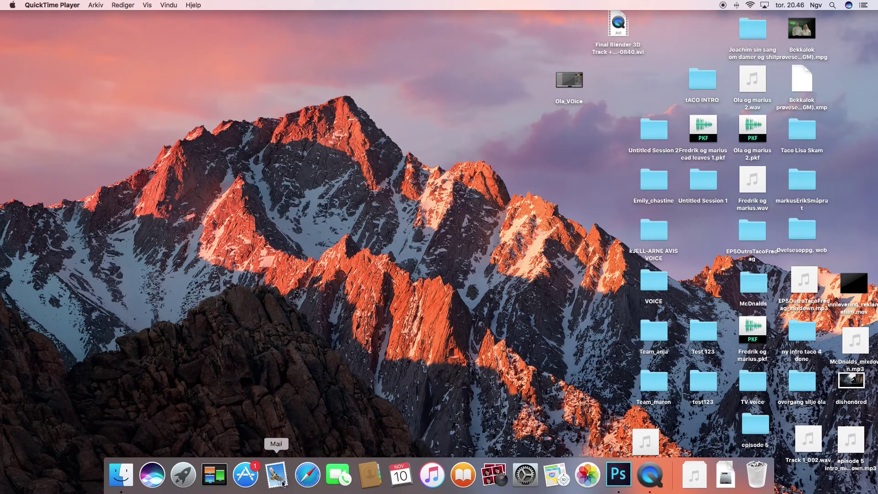
Step: Launch Adobe Audition CC 2014 and dismiss the warning about the primary temp volume
click(182, 471)
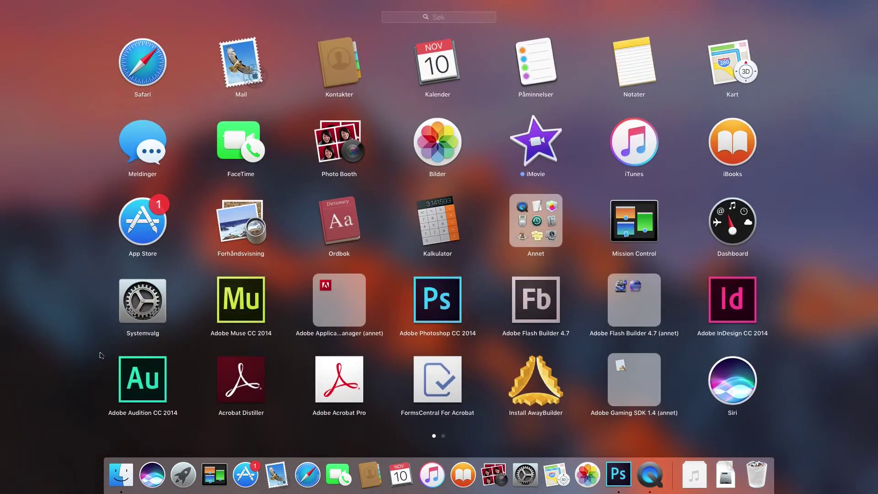
click(135, 384)
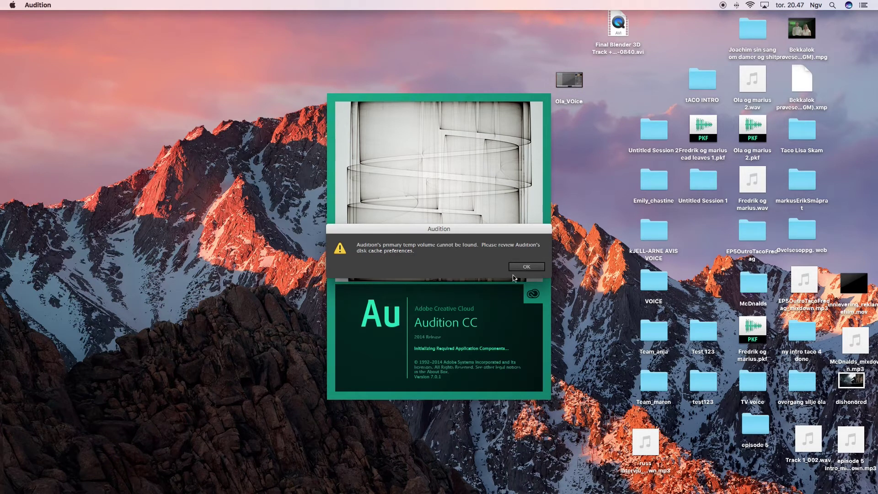
click(523, 268)
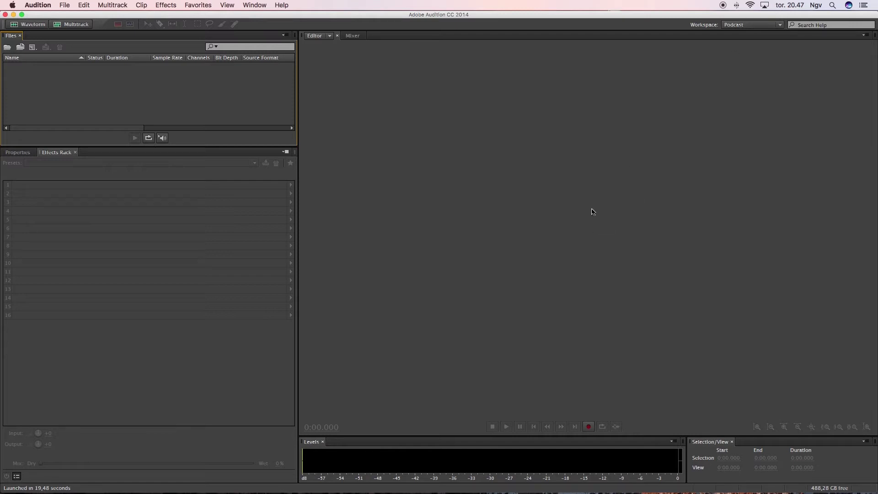
Step: Create a multitrack session named Podcastworkshop based on the Podcast template
scroll(290, 116, right, 5)
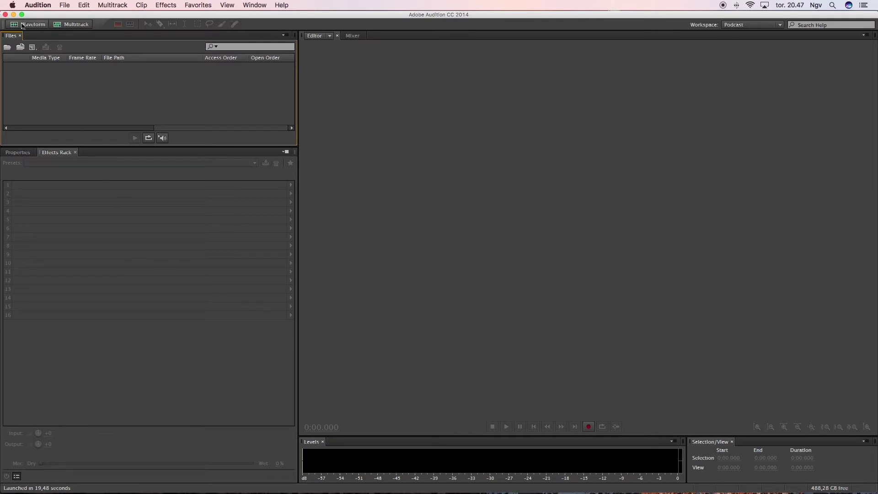
click(75, 26)
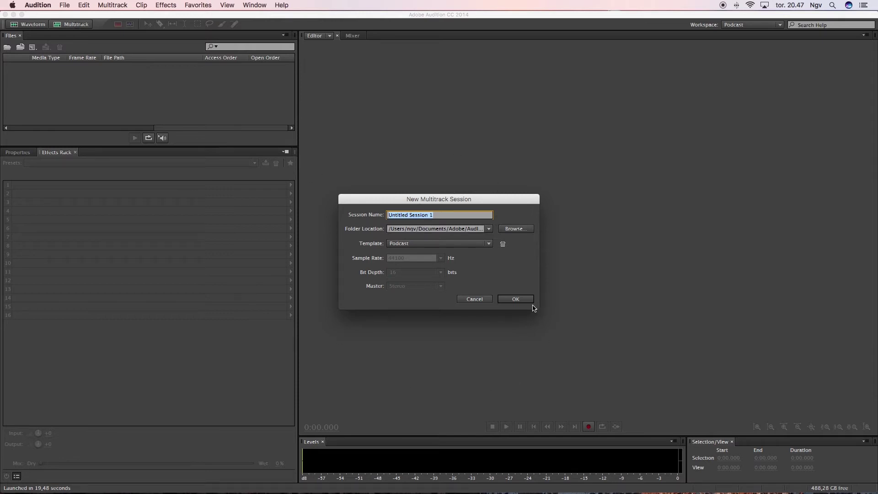
text(Podcastworkshop)
click(526, 300)
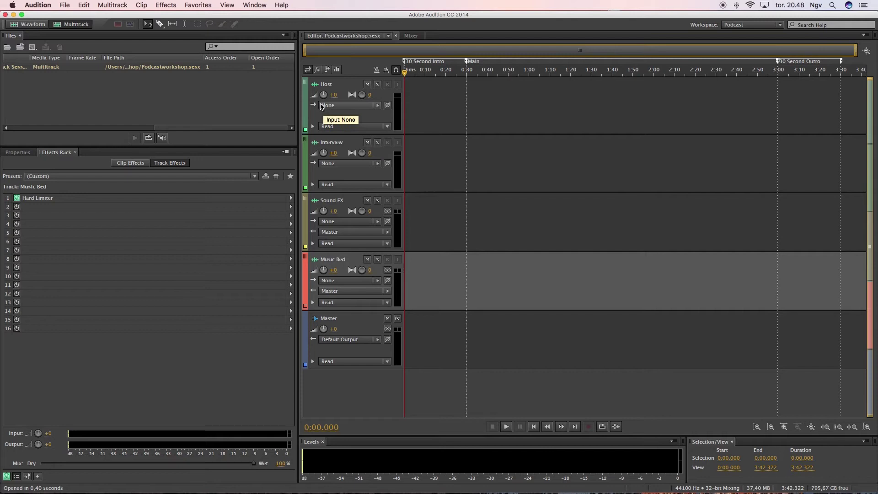
Step: Set the Host track's input to the mono channel [01M] USBPre2 Front Left and arm the track for recording
click(379, 107)
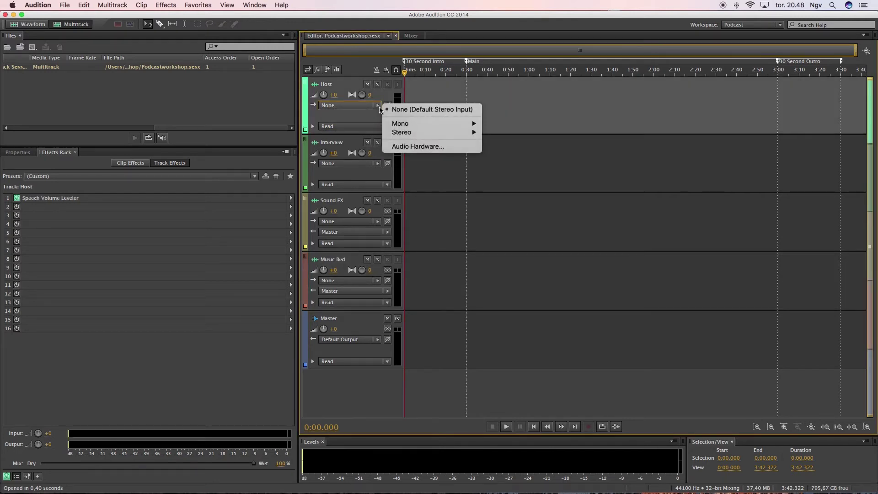
mouse_move(399, 124)
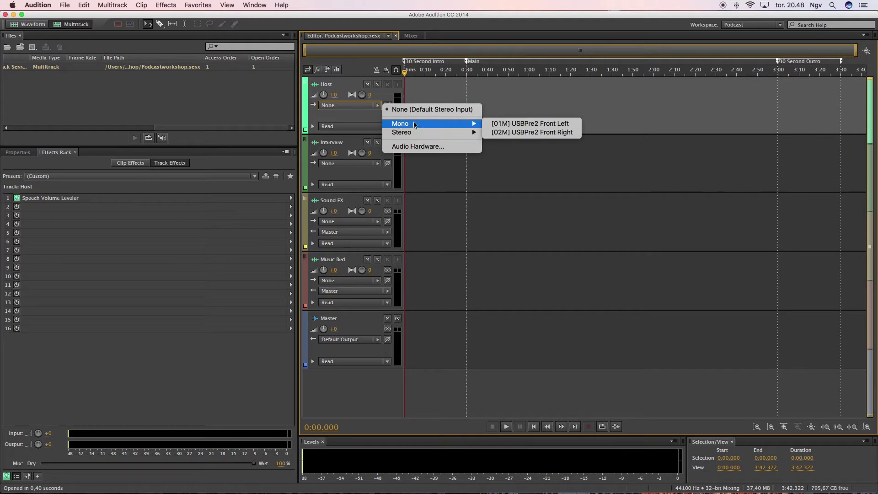
click(514, 125)
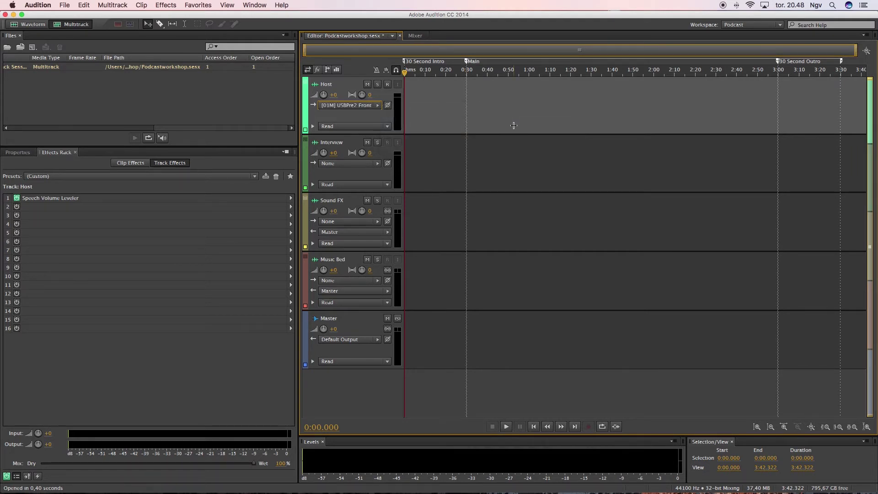
click(388, 84)
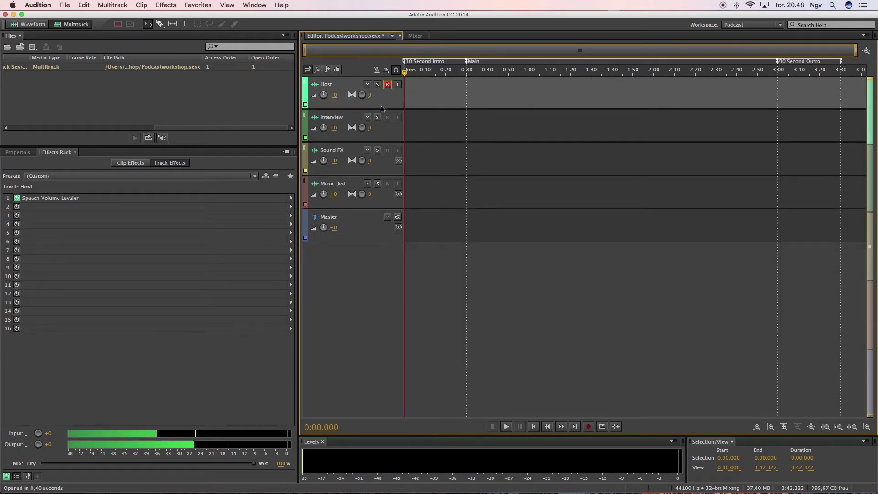
Step: Enlarge the Host track, record a clip of about 17 seconds on it, and select that clip
drag(382, 109, 357, 177)
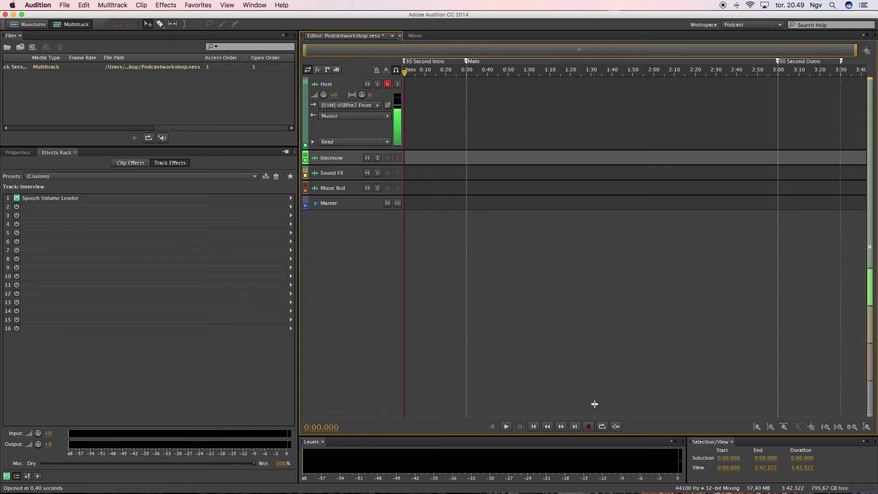
click(589, 427)
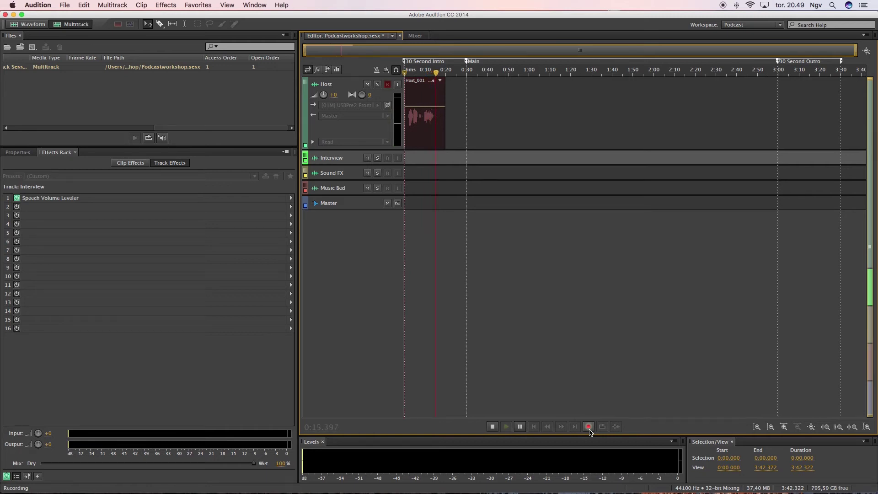
click(589, 428)
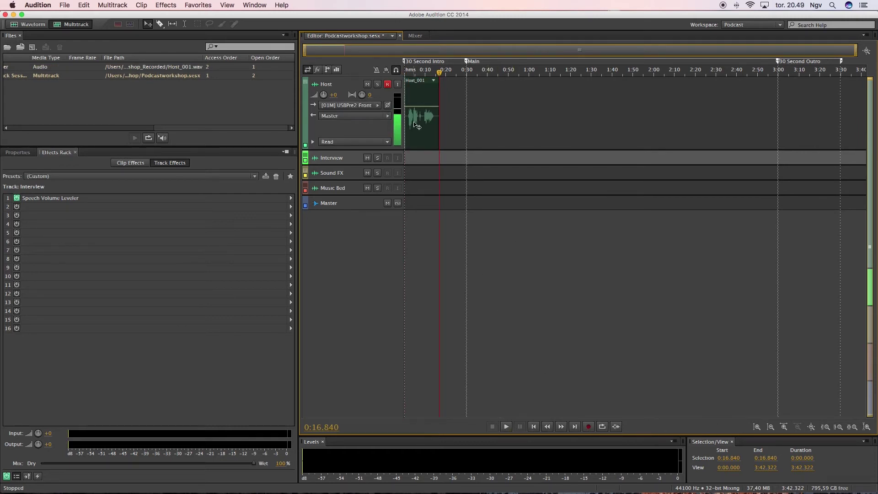
click(623, 106)
mouse_move(430, 100)
mouse_down()
mouse_move(544, 108)
mouse_move(422, 109)
mouse_up()
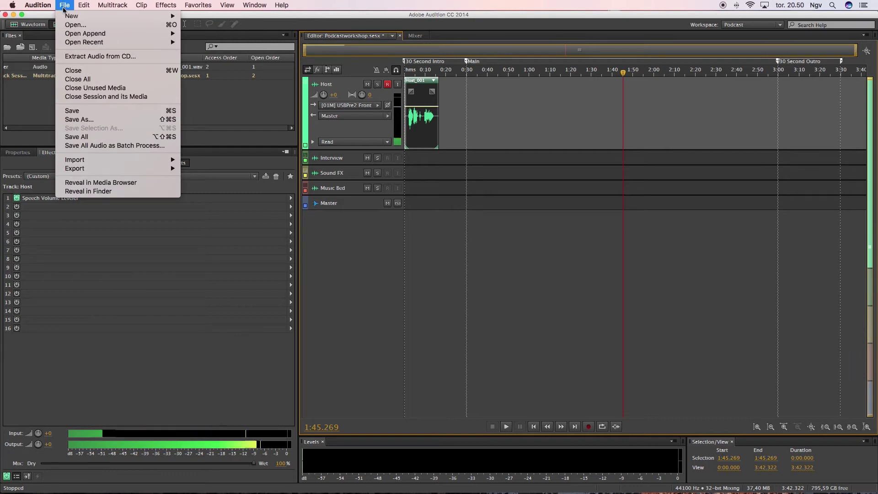
Step: Save the session over the existing Podcastworkshop.sesx file and move the playhead to about 0:57
click(74, 120)
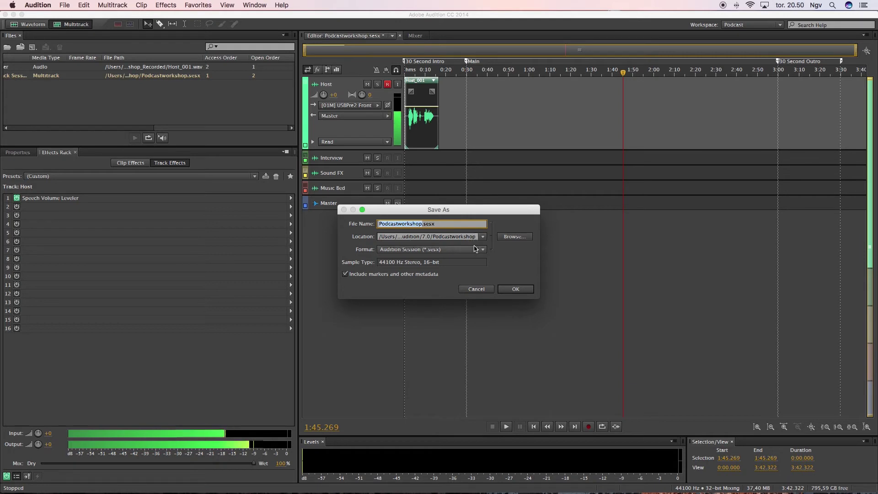
click(515, 289)
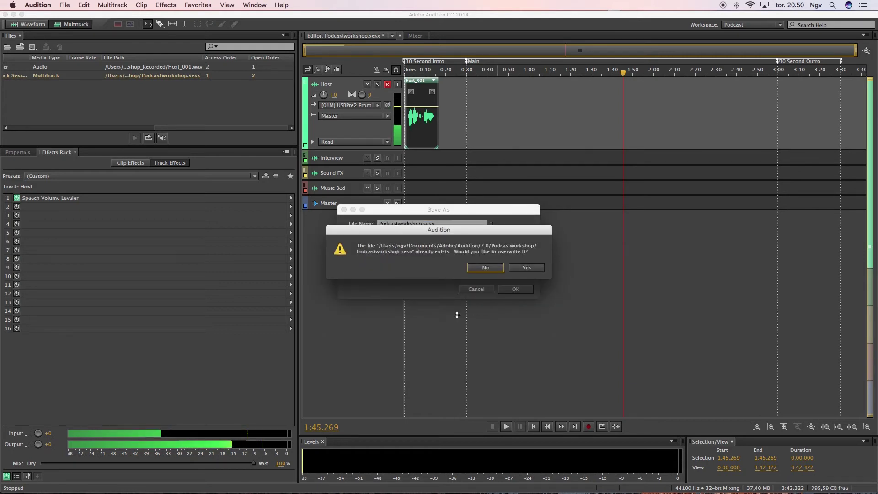
click(526, 268)
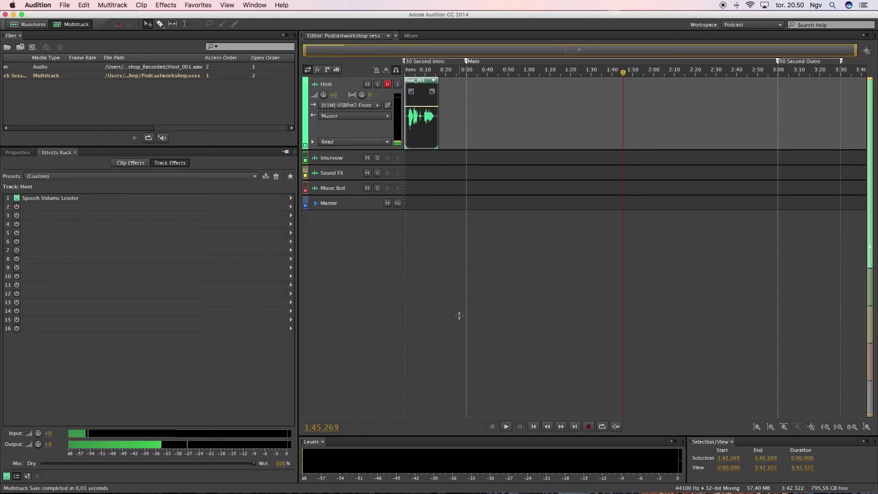
drag(618, 72, 523, 74)
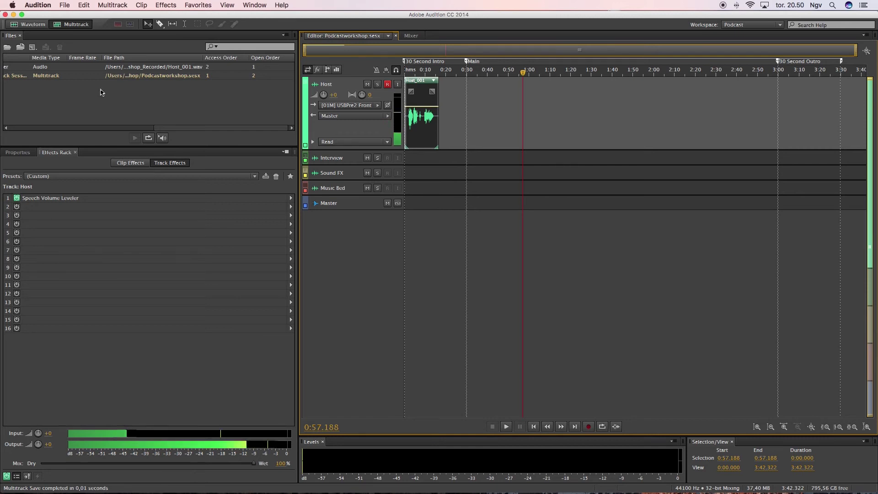
Step: Start exporting a multitrack mixdown of the entire session, with MP3 Audio as the format
click(65, 6)
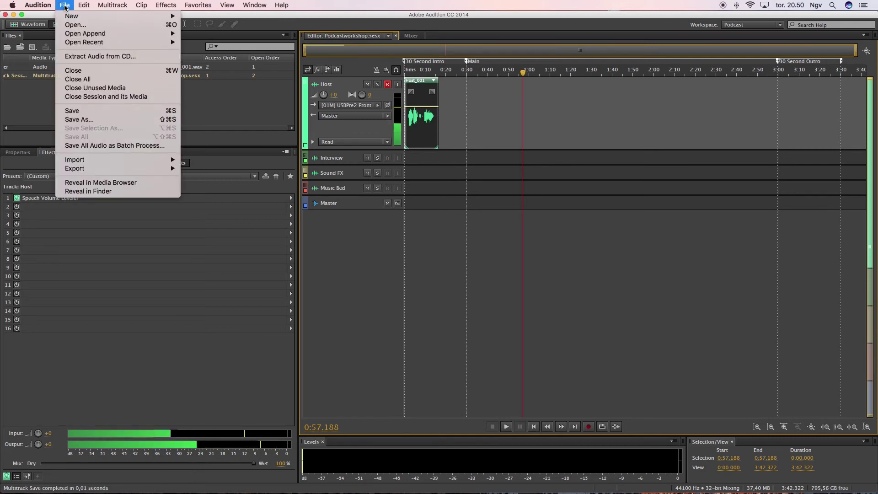
mouse_move(92, 171)
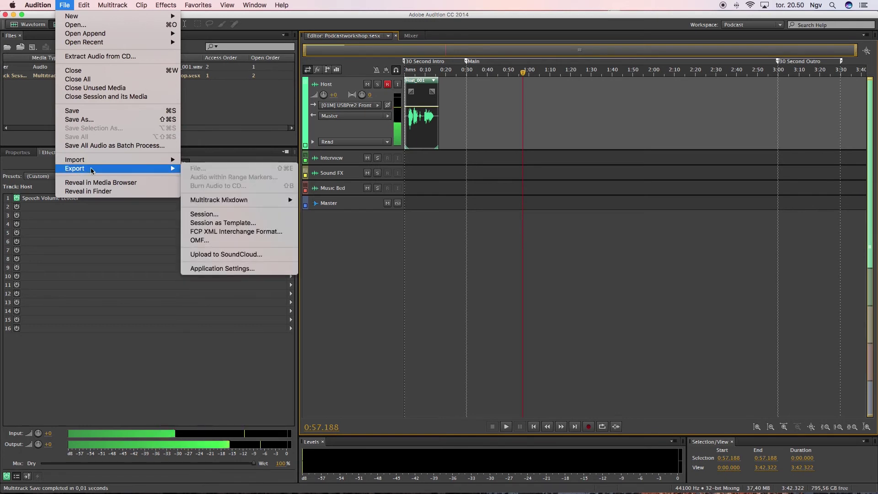
mouse_move(193, 200)
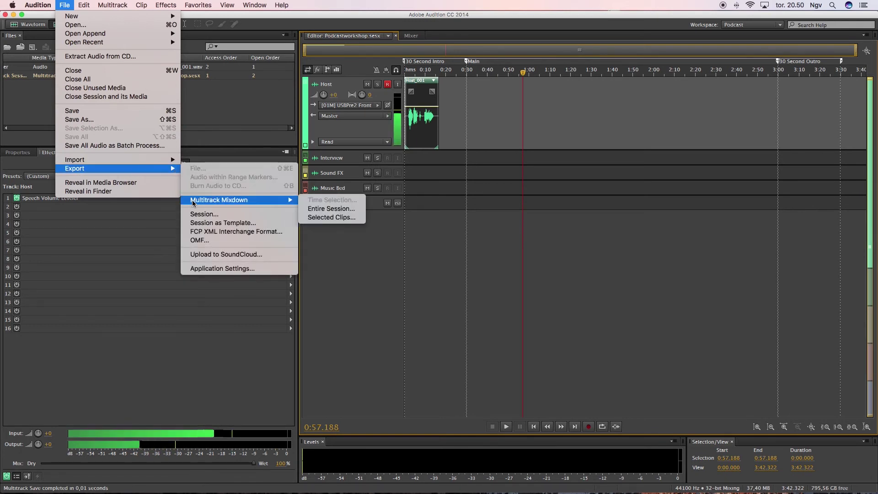
click(316, 211)
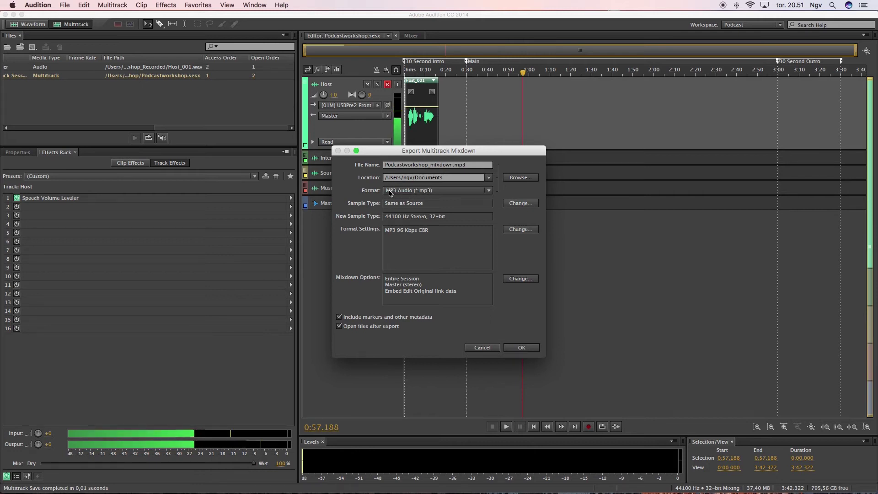
click(489, 193)
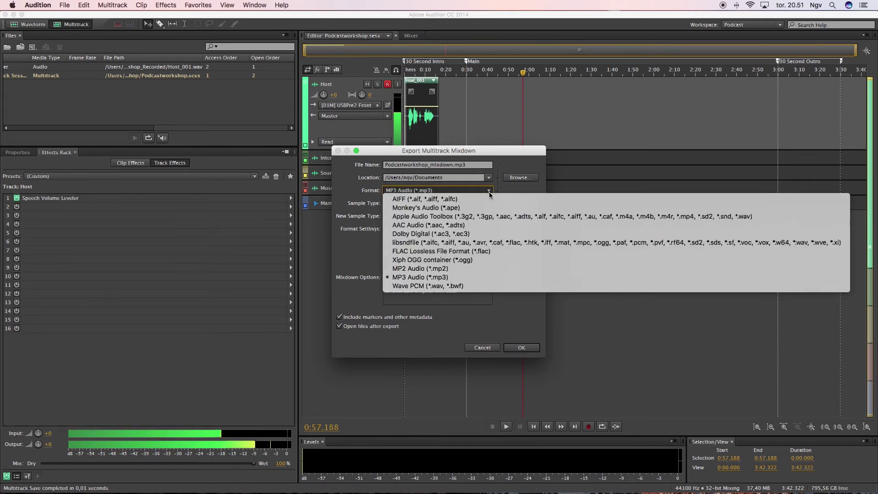
click(414, 277)
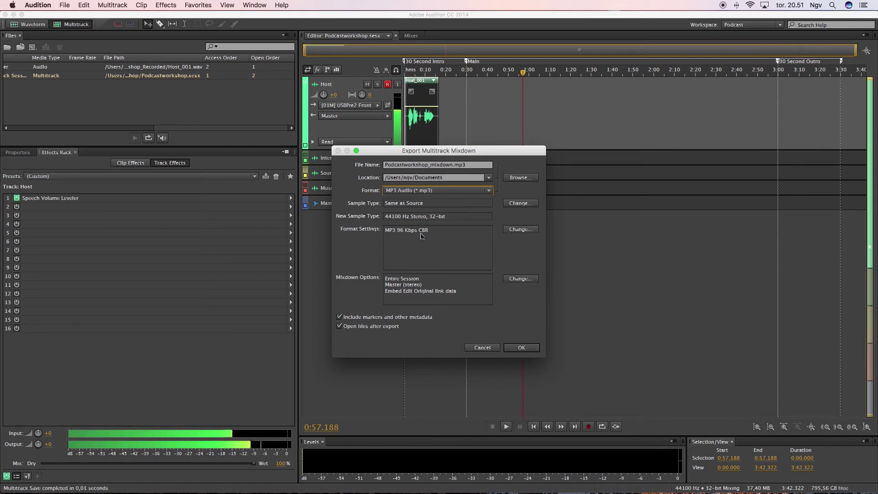
Step: Set the mixdown's MP3 bitrate to 112 Kbps (44100 Hz)
click(521, 229)
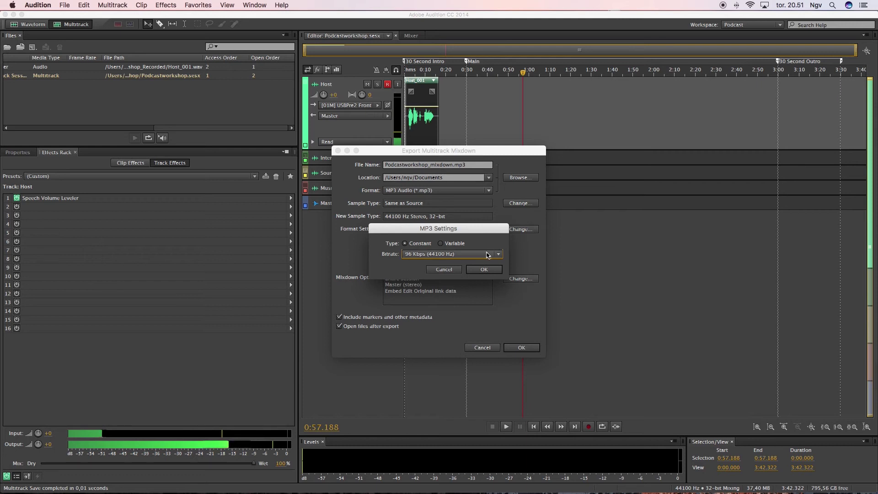
click(500, 254)
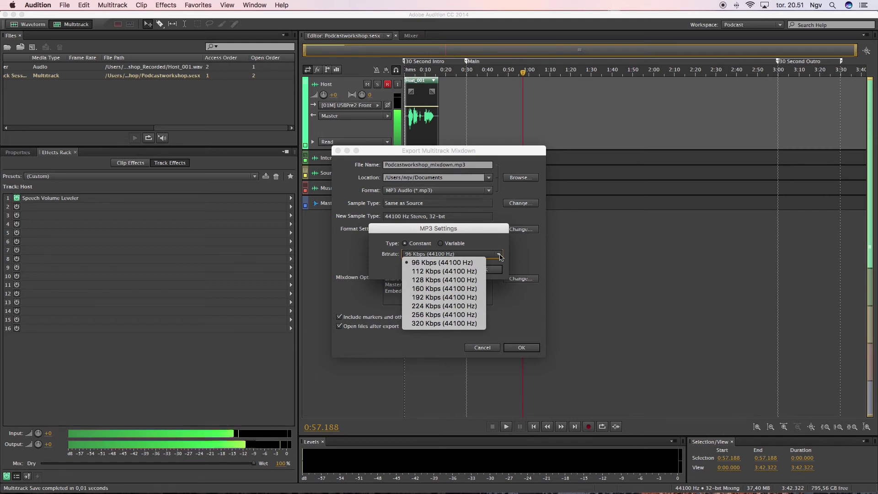
click(444, 271)
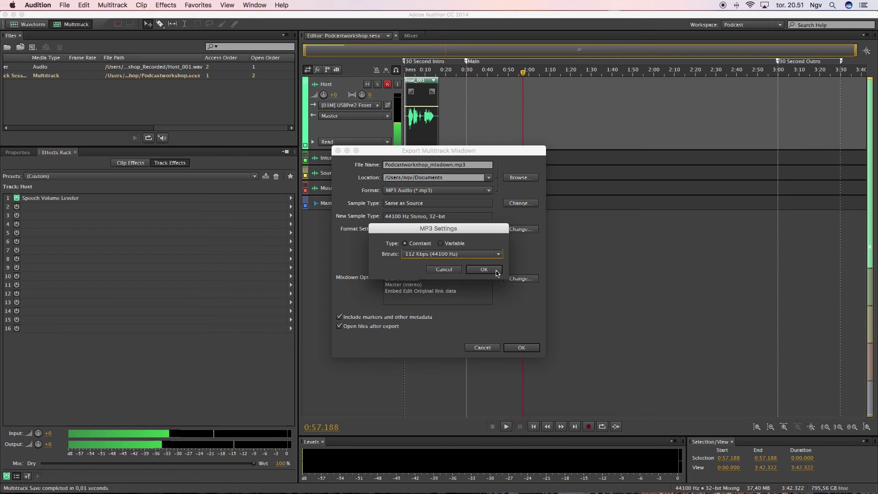
click(480, 269)
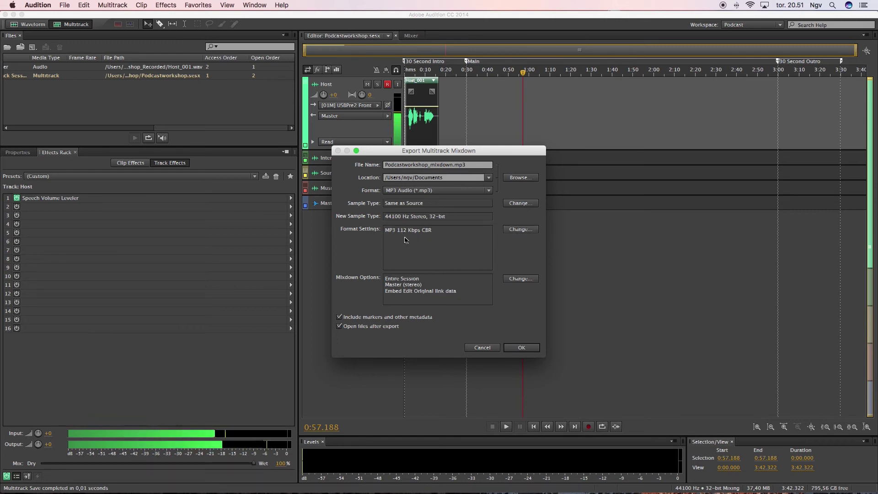
Step: Set the mixdown's MP3 bitrate to 192 Kbps (44100 Hz)
click(524, 231)
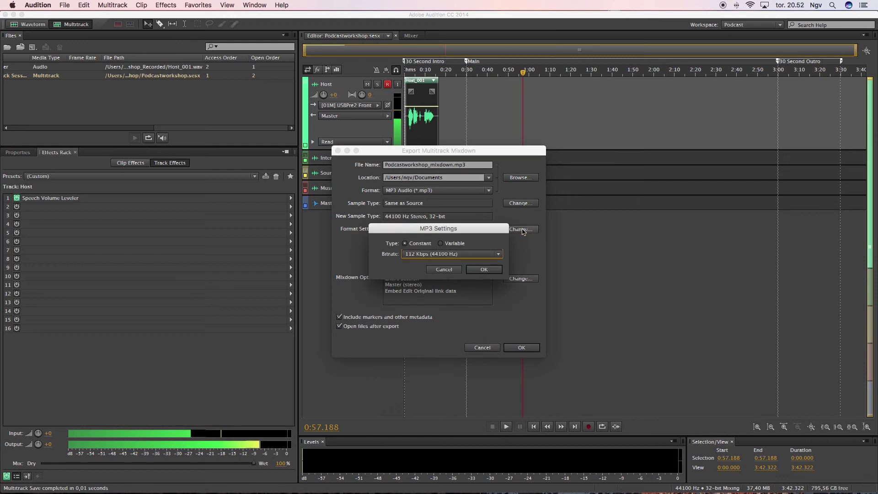
click(498, 254)
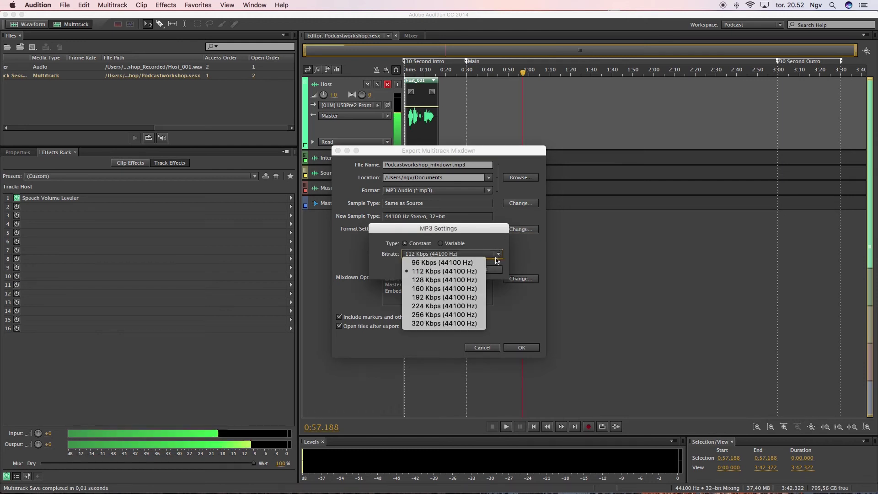
click(451, 297)
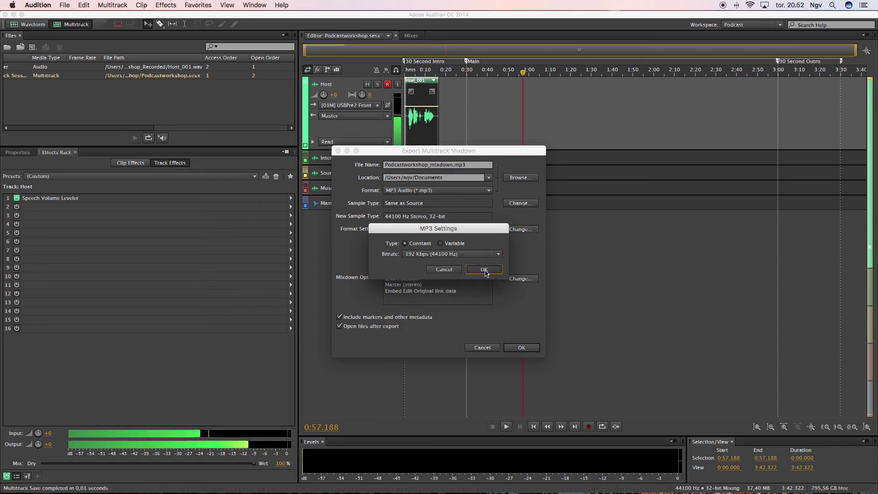
click(483, 270)
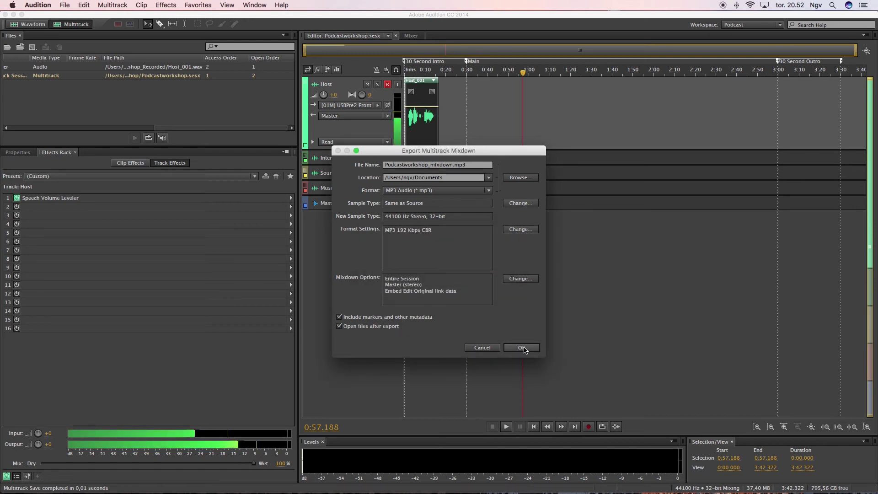